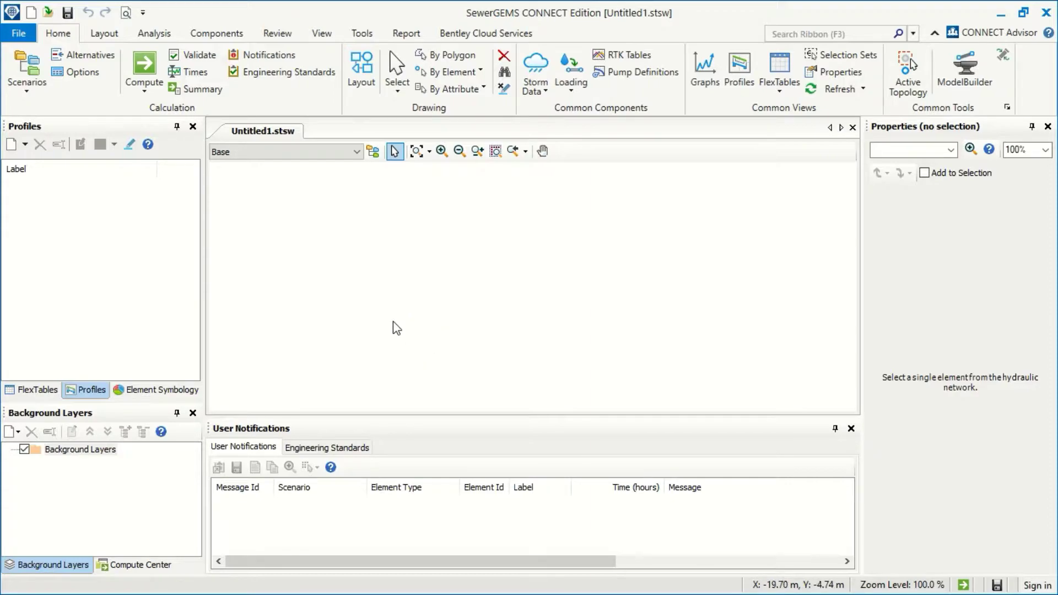
- Add a new background layer from the file Desktop\01_sewergems_test\Background
{"action": "left_click", "coordinate": [16, 433]}
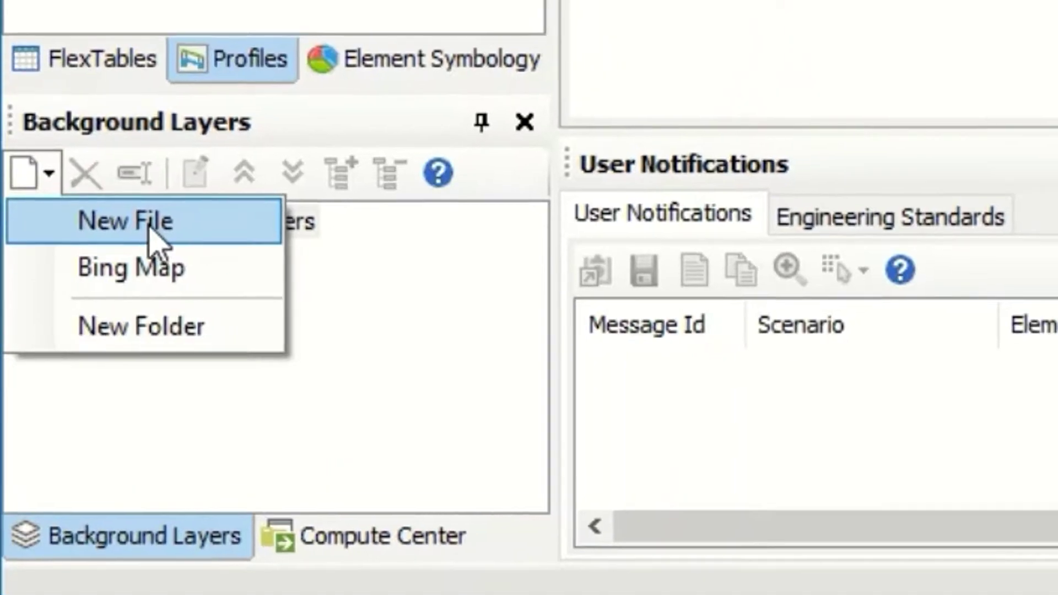
{"action": "left_click", "coordinate": [182, 190]}
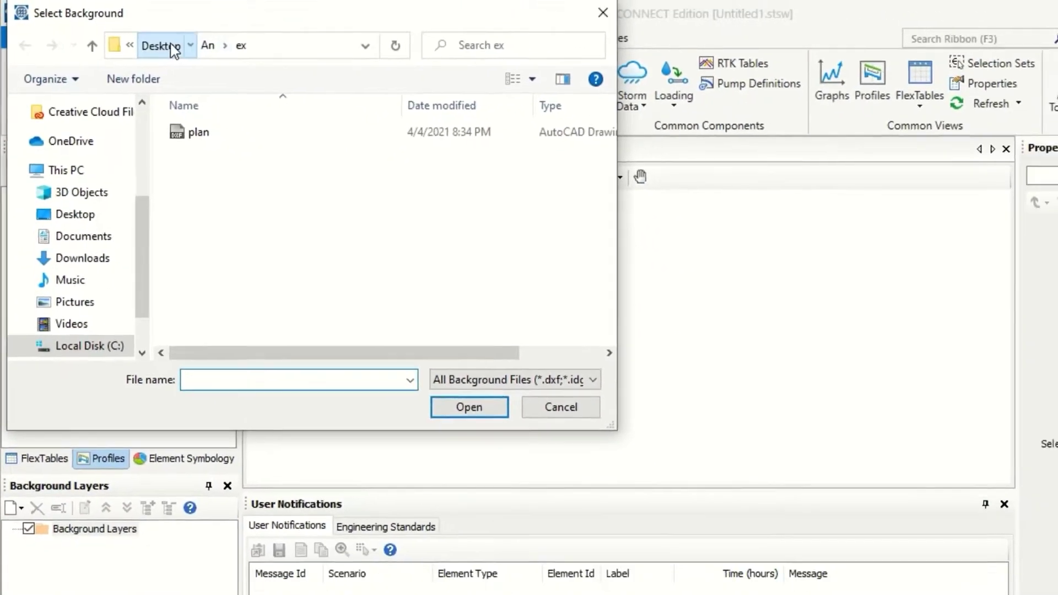
{"action": "left_click", "coordinate": [165, 45]}
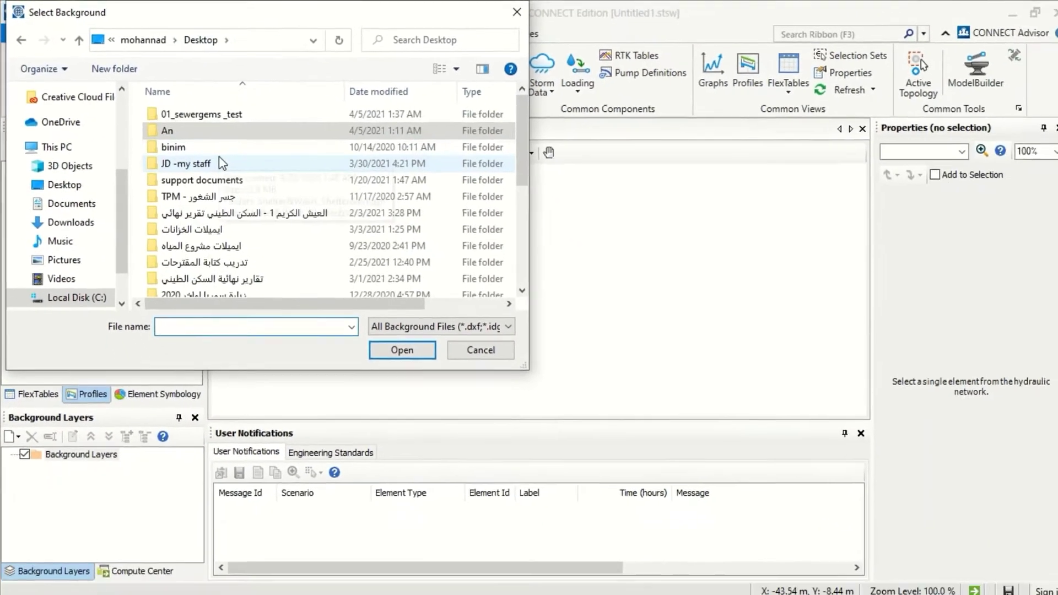
{"action": "double_click", "coordinate": [242, 131]}
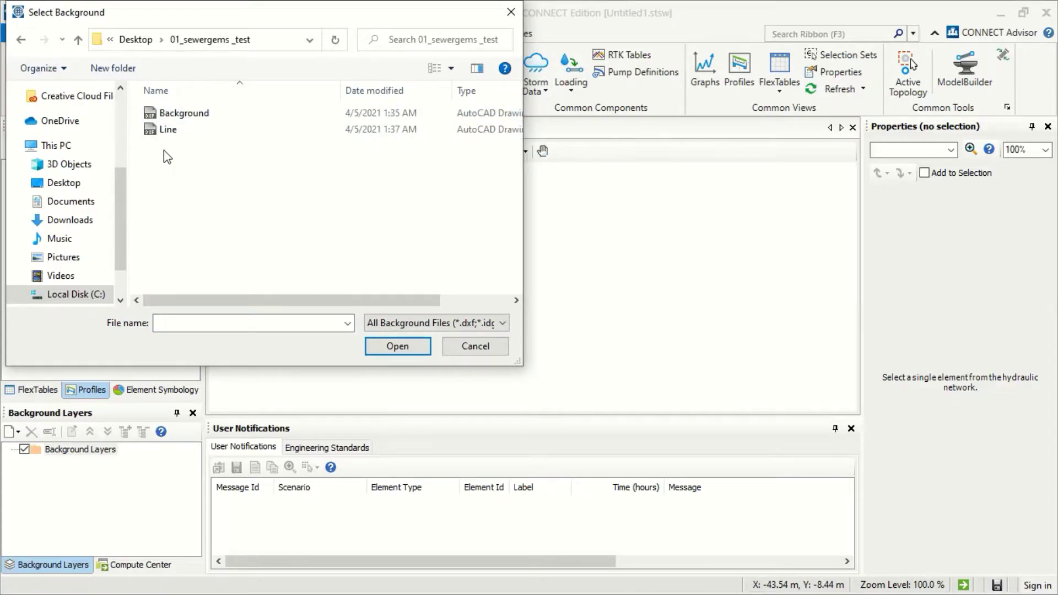
{"action": "left_click", "coordinate": [195, 114]}
{"action": "left_click", "coordinate": [398, 352]}
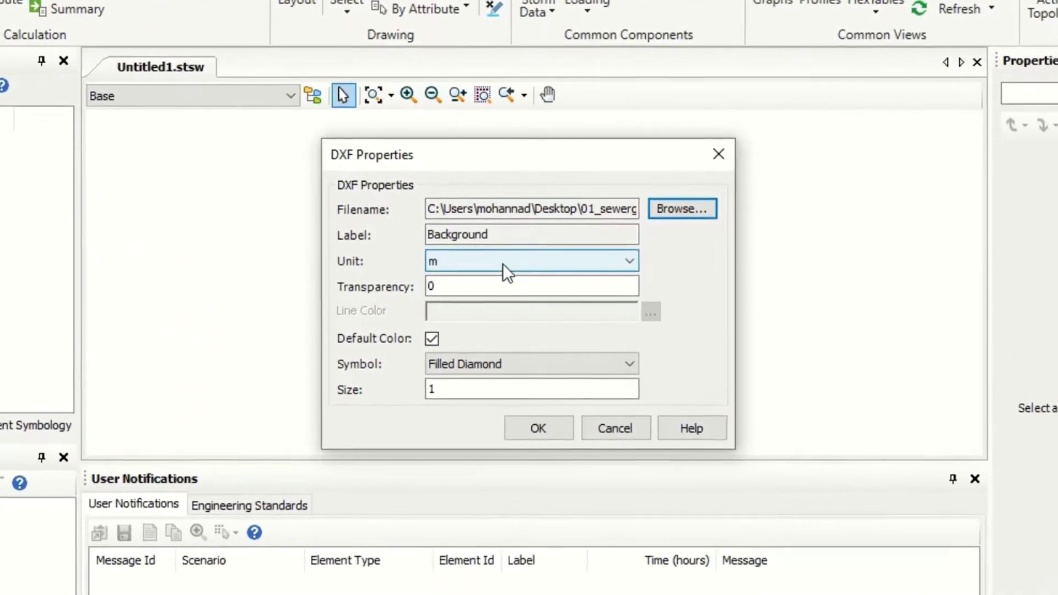
- Keep the DXF drawing unit as metres and load the layer
{"action": "left_click", "coordinate": [508, 269]}
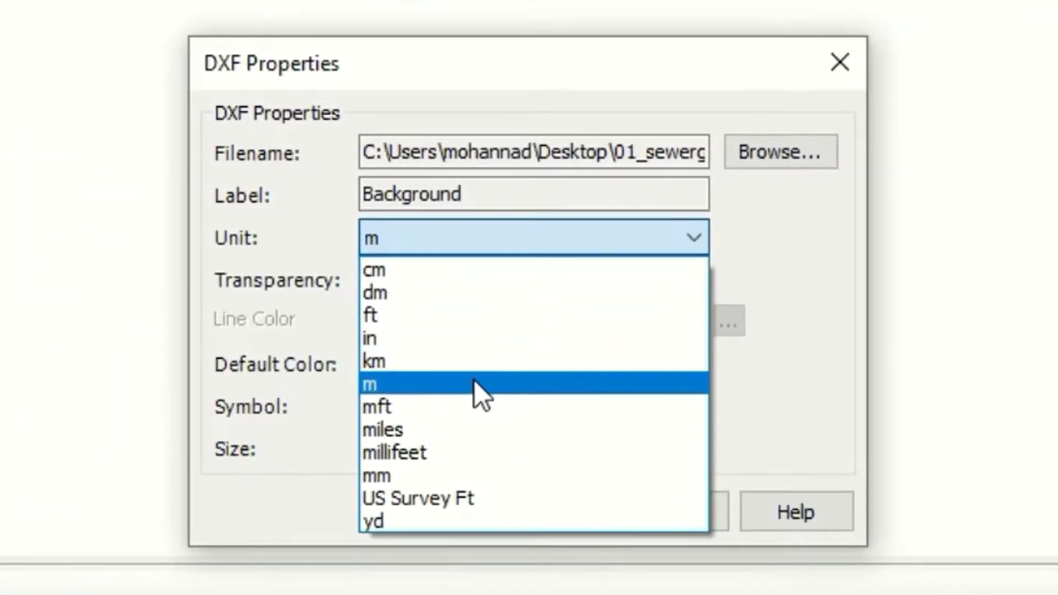
{"action": "left_click", "coordinate": [485, 374]}
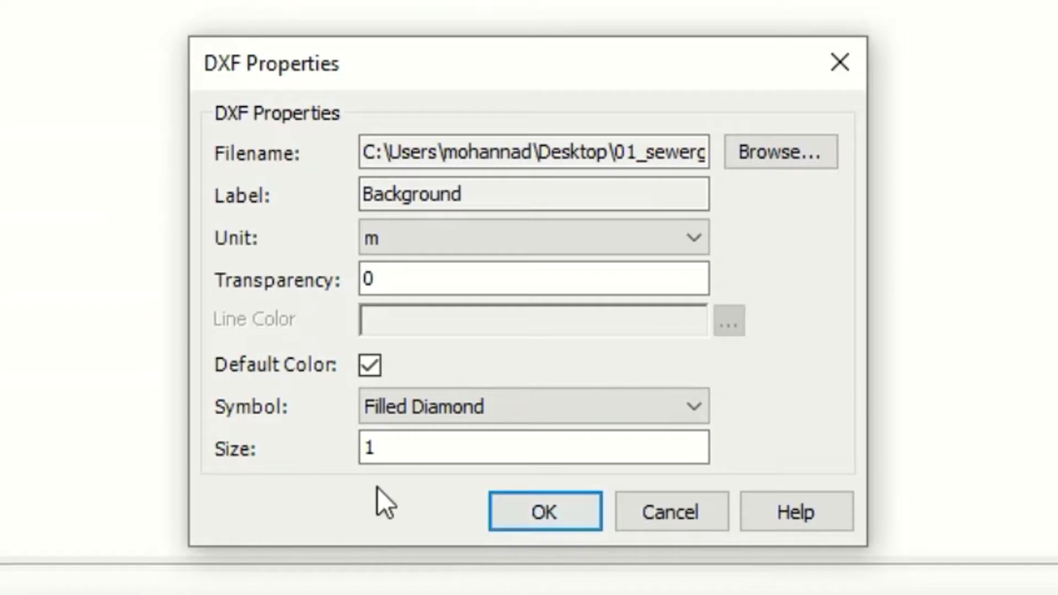
{"action": "left_click", "coordinate": [545, 511]}
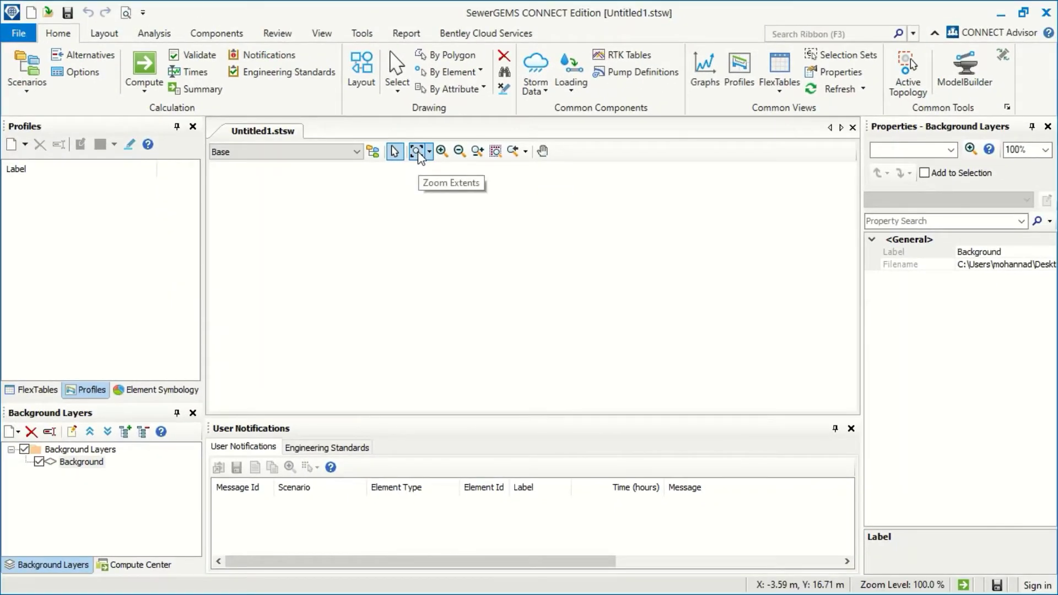
- Zoom to extents to fit the whole camp site plan, then zoom in and out on it
{"action": "left_click", "coordinate": [418, 152]}
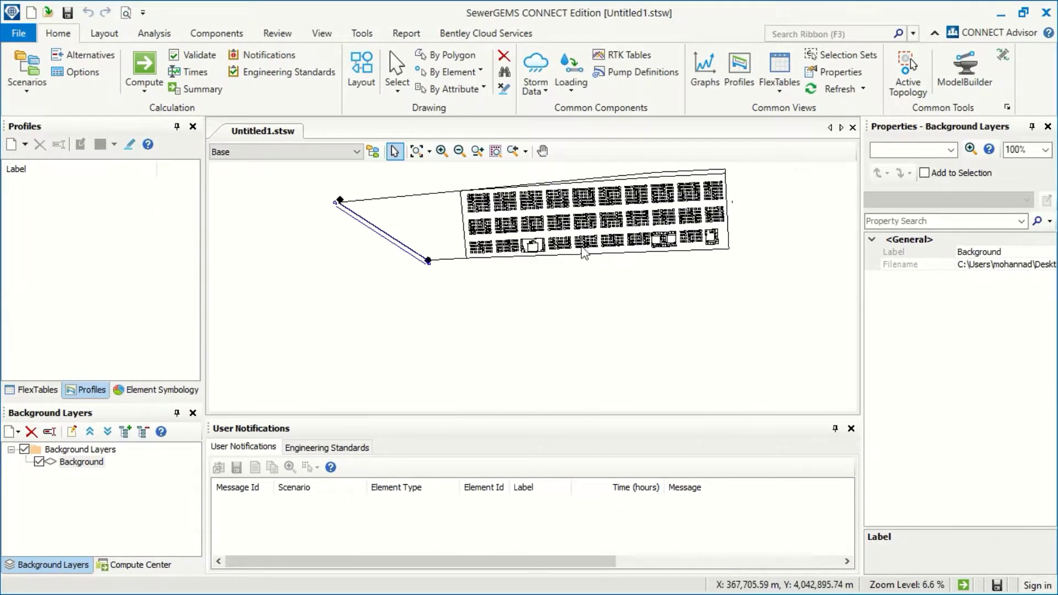
{"action": "scroll", "coordinate": [584, 220], "scroll_direction": "up", "scroll_amount": 6}
{"action": "scroll", "coordinate": [583, 215], "scroll_direction": "down", "scroll_amount": 4}
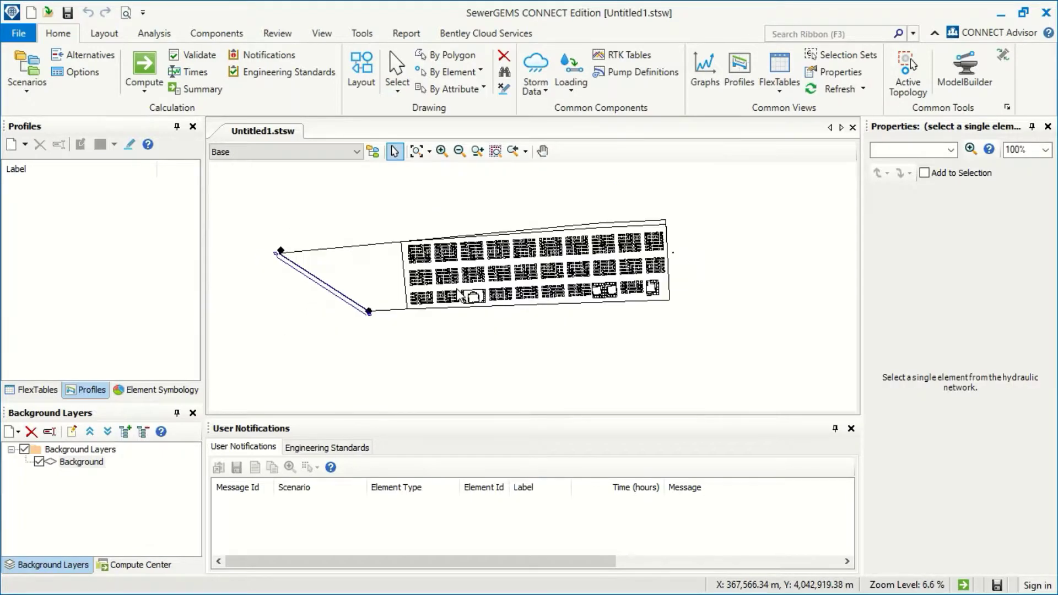
{"action": "scroll", "coordinate": [477, 305], "scroll_direction": "up", "scroll_amount": 2}
{"action": "scroll", "coordinate": [478, 305], "scroll_direction": "down", "scroll_amount": 3}
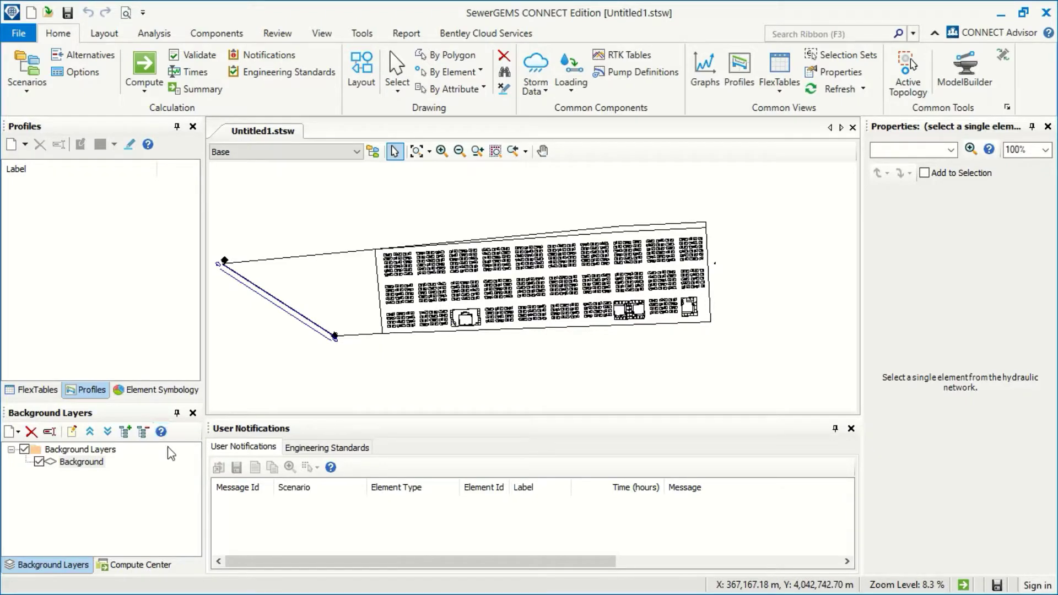
- Switch off the Background DXF layer
{"action": "left_click", "coordinate": [38, 462]}
{"action": "left_click", "coordinate": [18, 432]}
{"action": "left_click", "coordinate": [18, 432]}
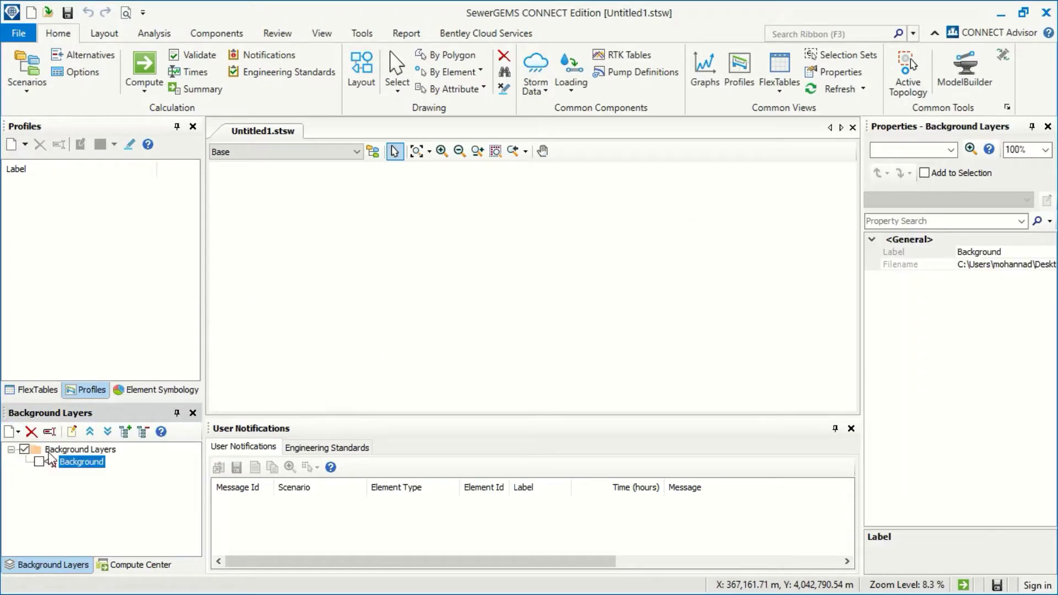
- Start a new Bing Map background layer, then switch to the web browser
{"action": "left_click", "coordinate": [18, 433]}
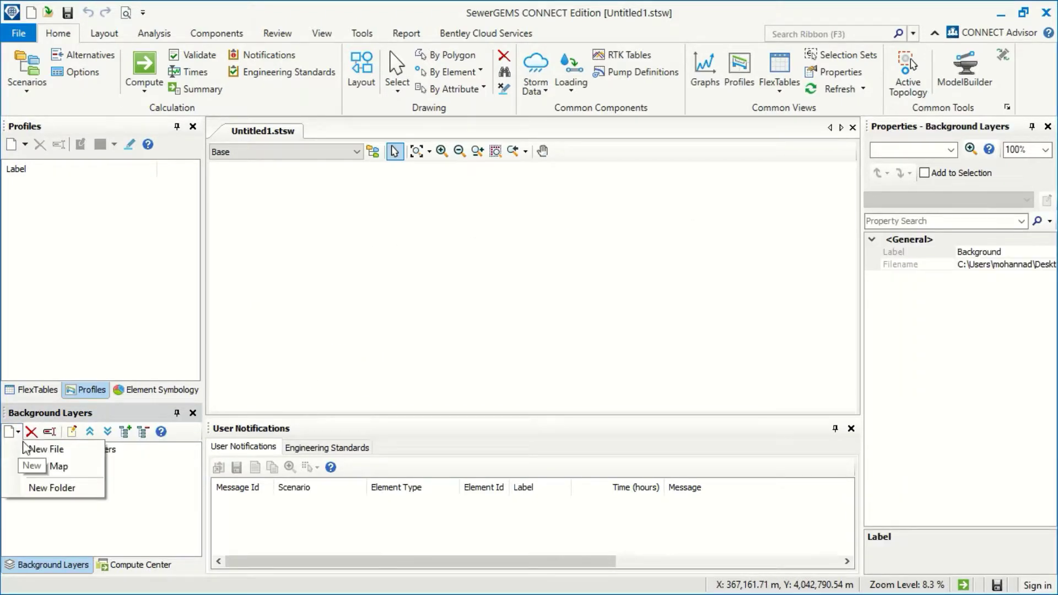
{"action": "left_click", "coordinate": [57, 471]}
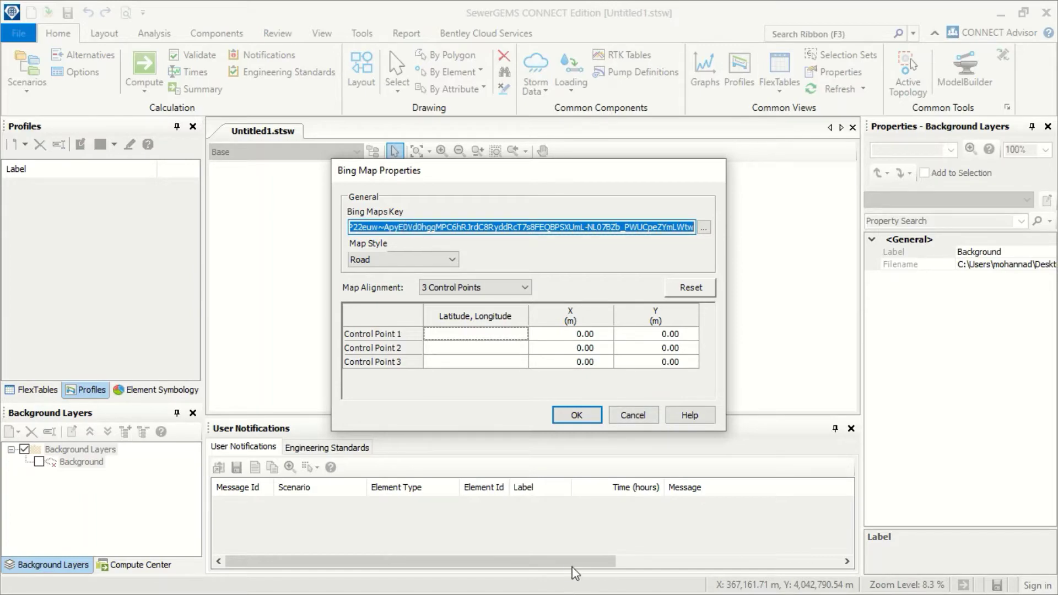
{"action": "key", "text": "alt+Tab"}
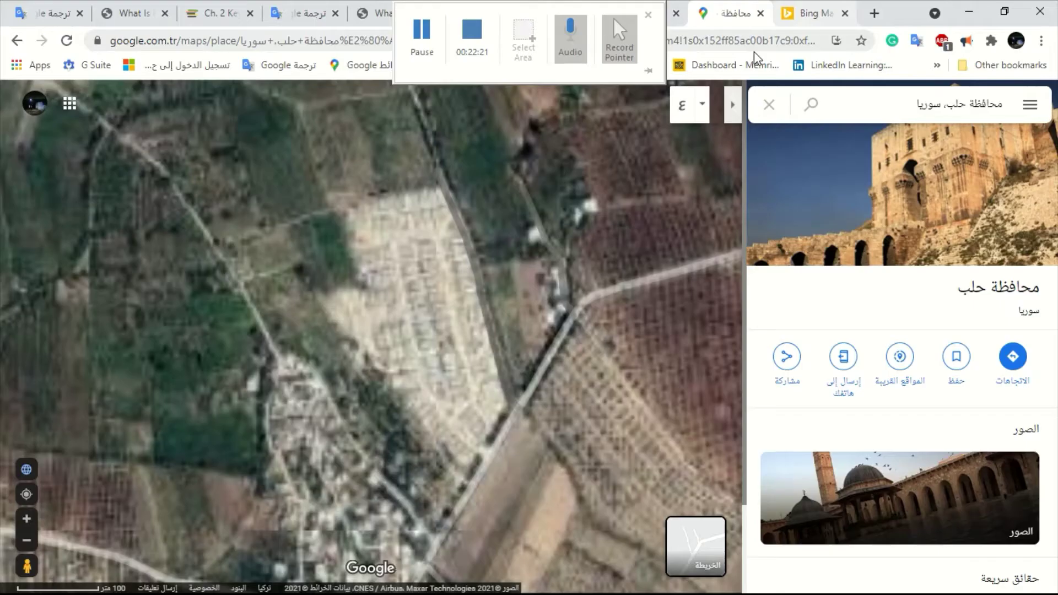
- Sign in to the Bing Maps Dev Center with the work account
{"action": "left_click", "coordinate": [809, 14]}
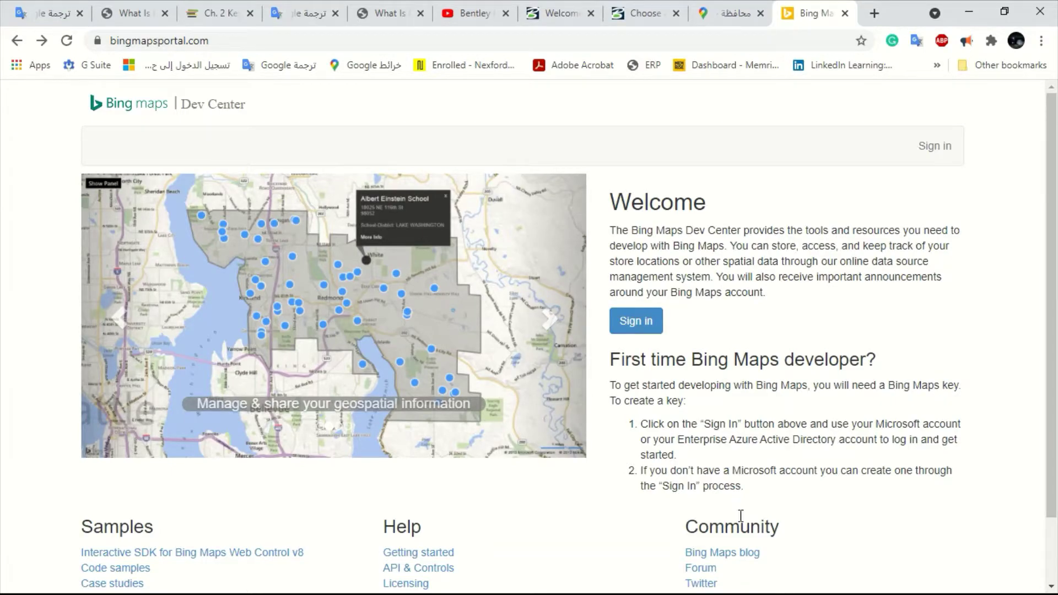
{"action": "left_click", "coordinate": [940, 147]}
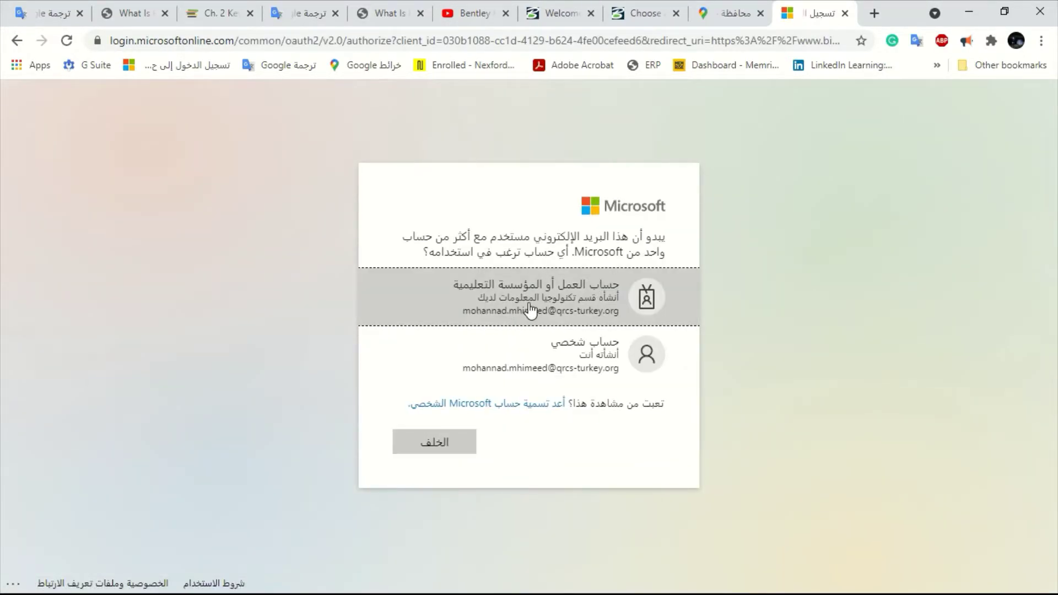
{"action": "left_click", "coordinate": [530, 310]}
{"action": "left_click", "coordinate": [448, 406]}
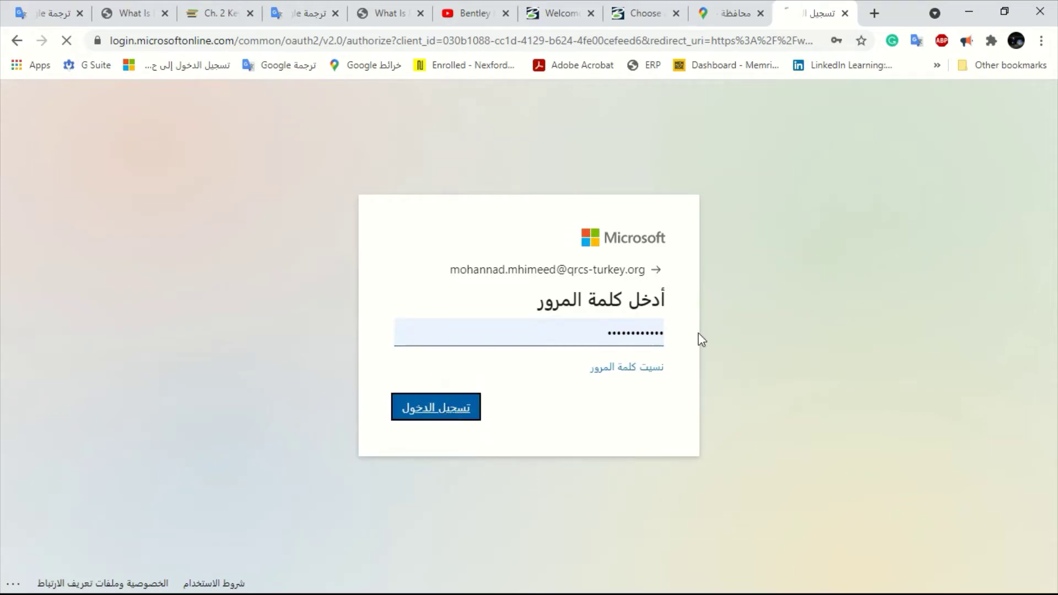
{"action": "left_click", "coordinate": [460, 415]}
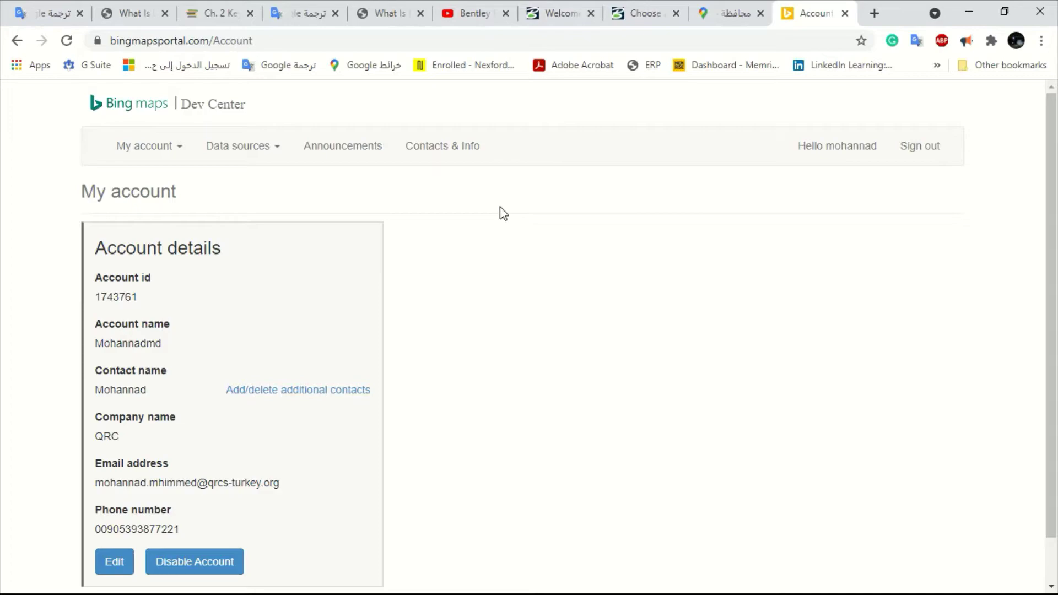
- In My Keys, reveal the water hems application key and copy it
{"action": "left_click", "coordinate": [156, 149]}
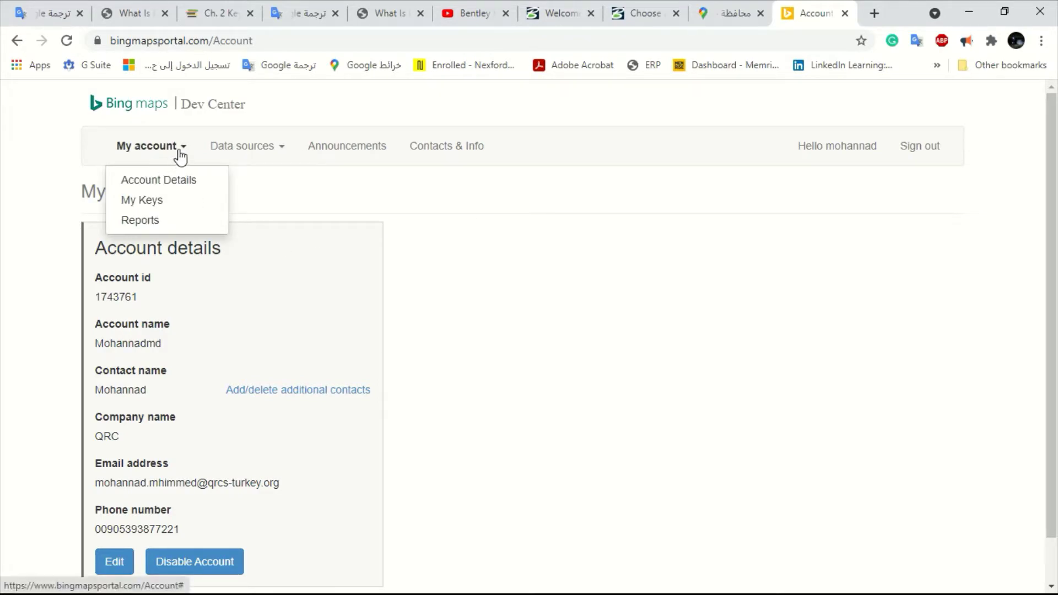
{"action": "left_click", "coordinate": [153, 202]}
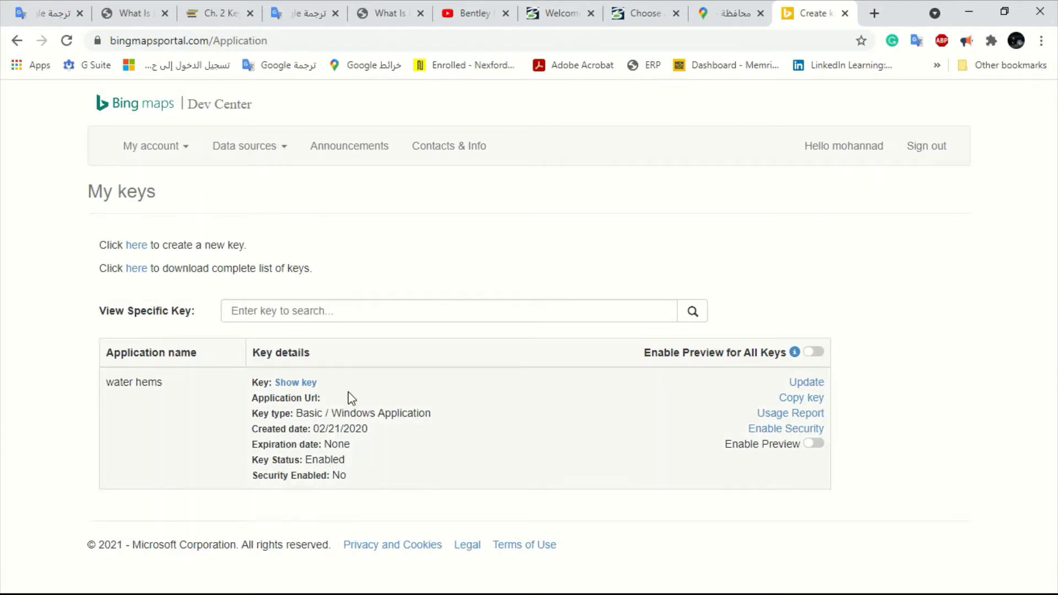
{"action": "left_click", "coordinate": [292, 386]}
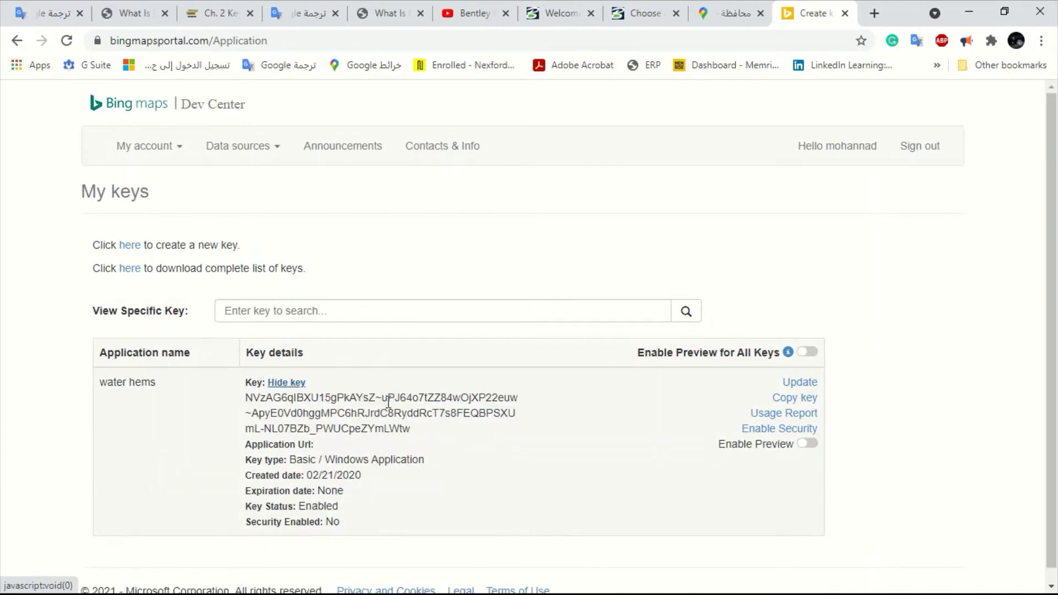
{"action": "left_click_drag", "start_coordinate": [247, 398], "coordinate": [420, 434]}
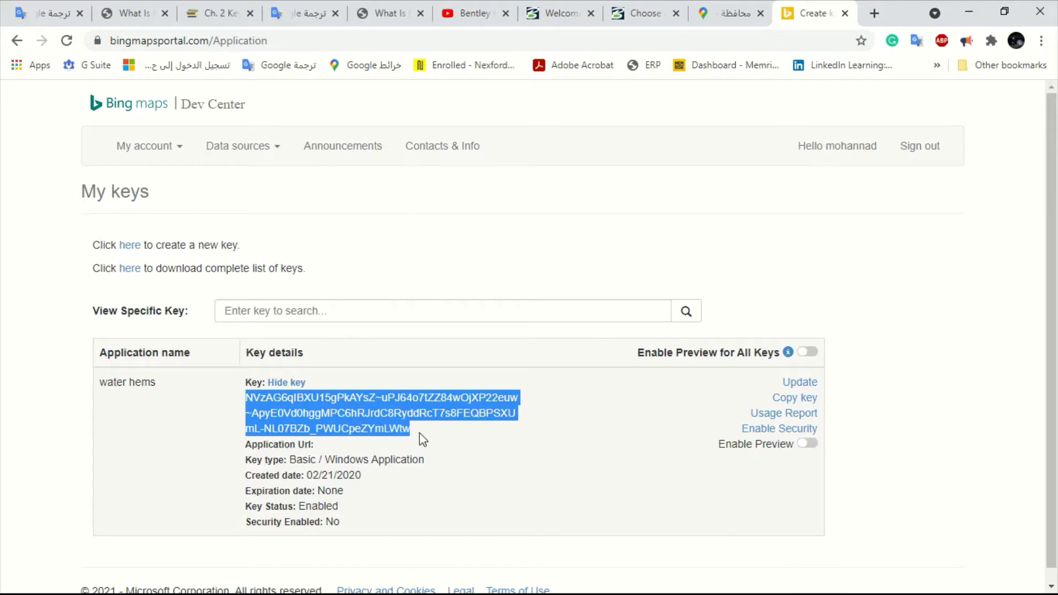
{"action": "right_click", "coordinate": [413, 405]}
{"action": "left_click", "coordinate": [468, 416]}
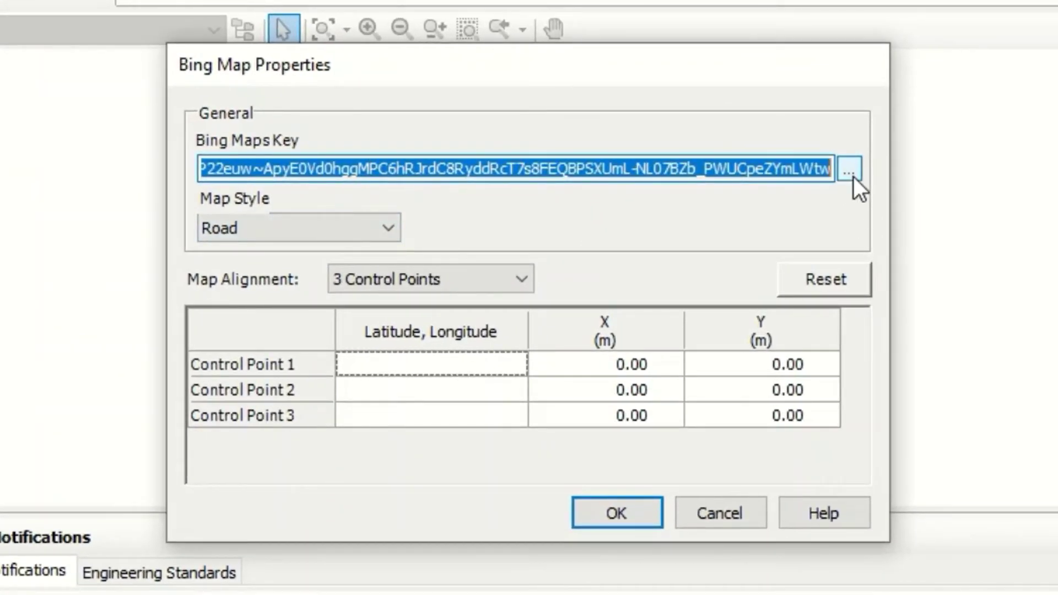
- Confirm the Bing Map Properties with the pasted key to show the road map background
{"action": "left_click", "coordinate": [854, 177]}
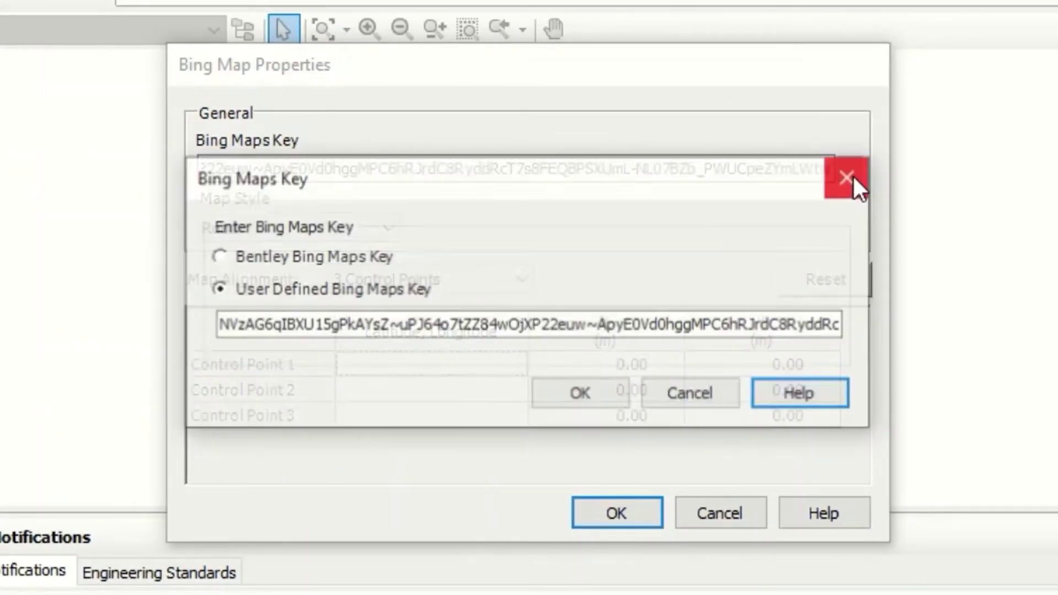
{"action": "left_click", "coordinate": [598, 392]}
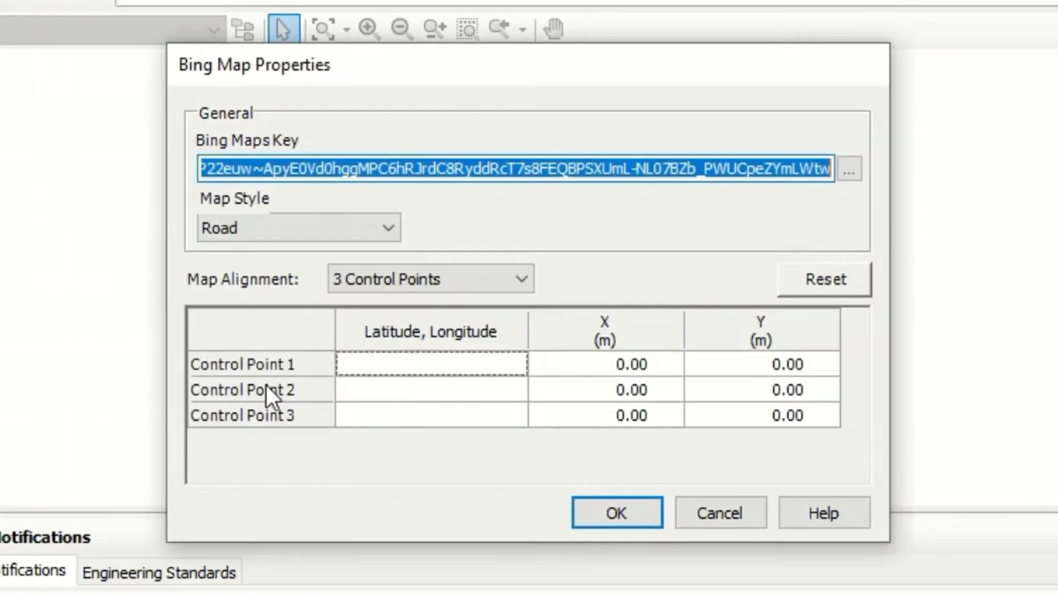
{"action": "left_click", "coordinate": [606, 514]}
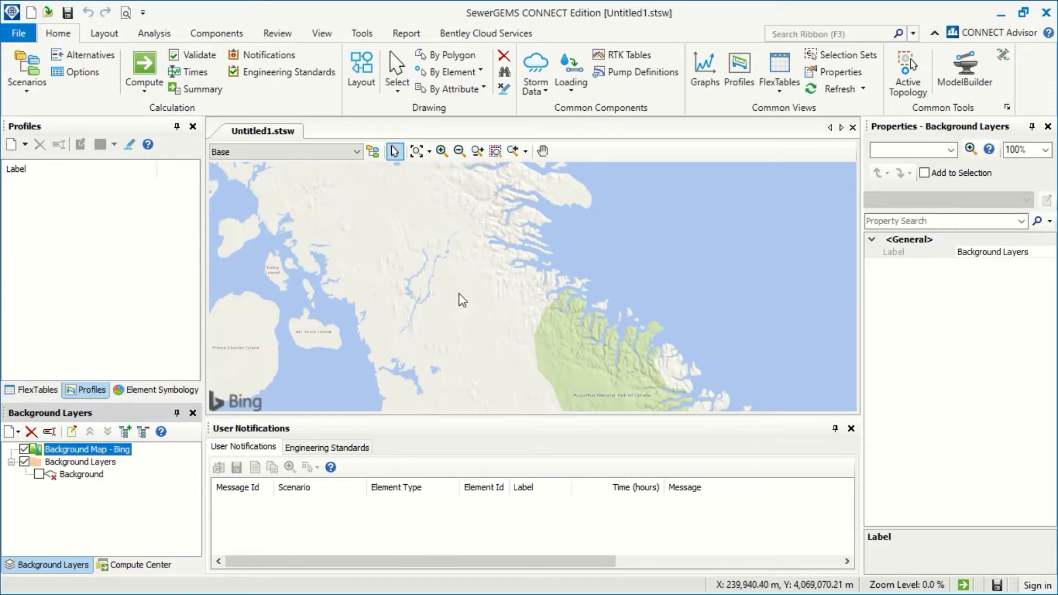
- Reopen the Bing background map properties and select Control Point 1's Latitude, Longitude cell
{"action": "right_click", "coordinate": [87, 449]}
{"action": "left_click", "coordinate": [119, 499]}
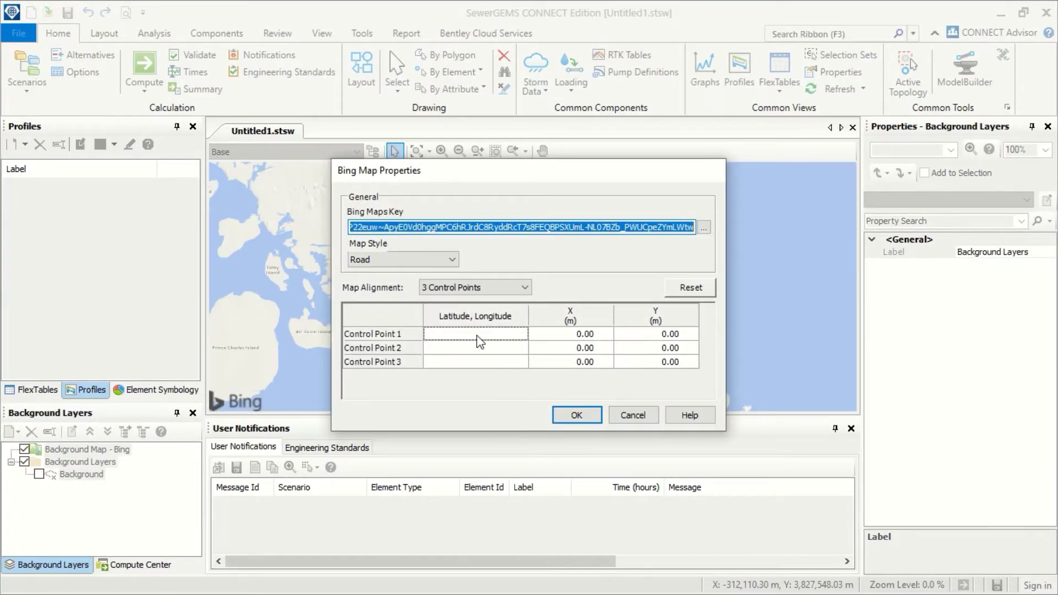
{"action": "left_click", "coordinate": [475, 336]}
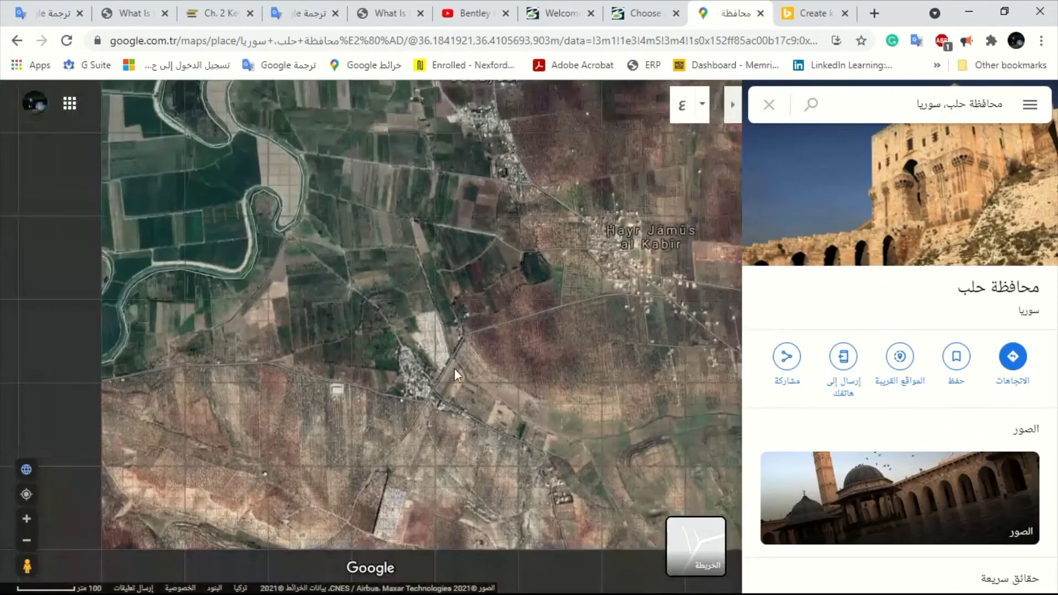
- Copy the camp's Google Maps coordinates 36.18390, 36.40898 and return to SewerGEMS
{"action": "scroll", "coordinate": [454, 368], "scroll_direction": "up", "scroll_amount": 5}
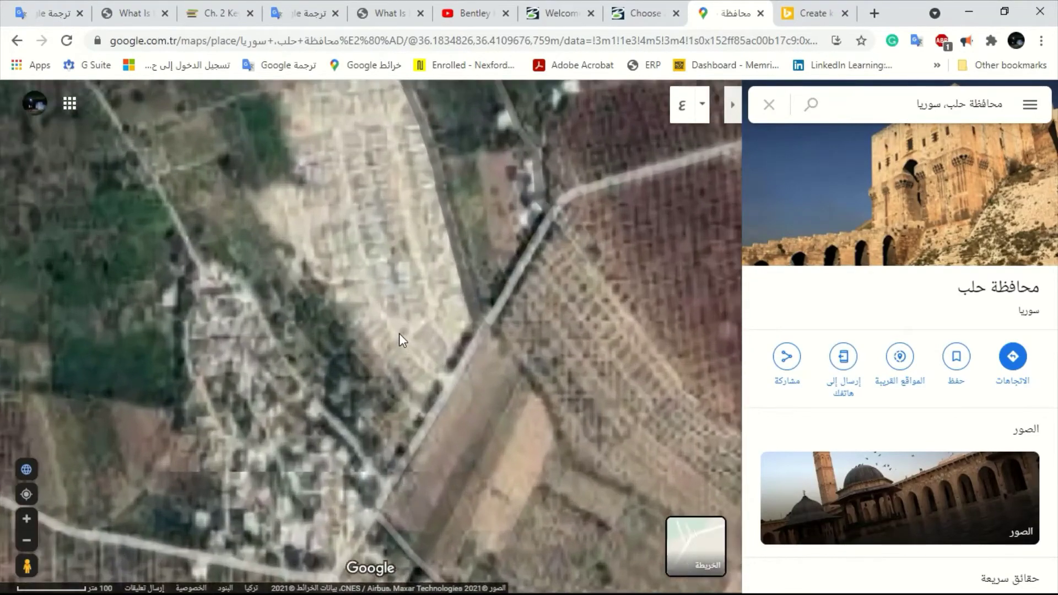
{"action": "scroll", "coordinate": [399, 333], "scroll_direction": "up", "scroll_amount": 3}
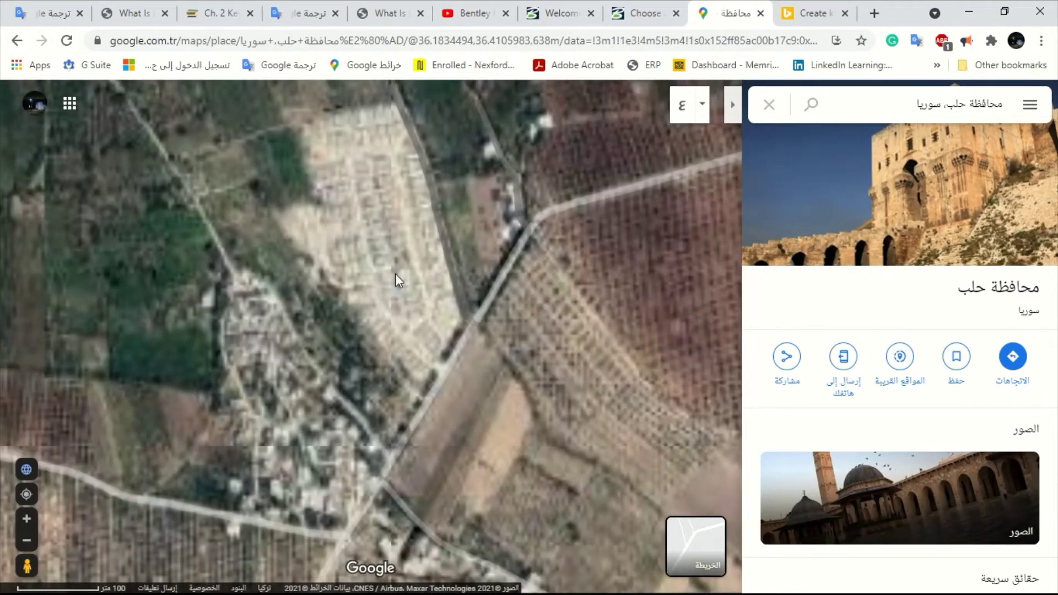
{"action": "right_click", "coordinate": [414, 300]}
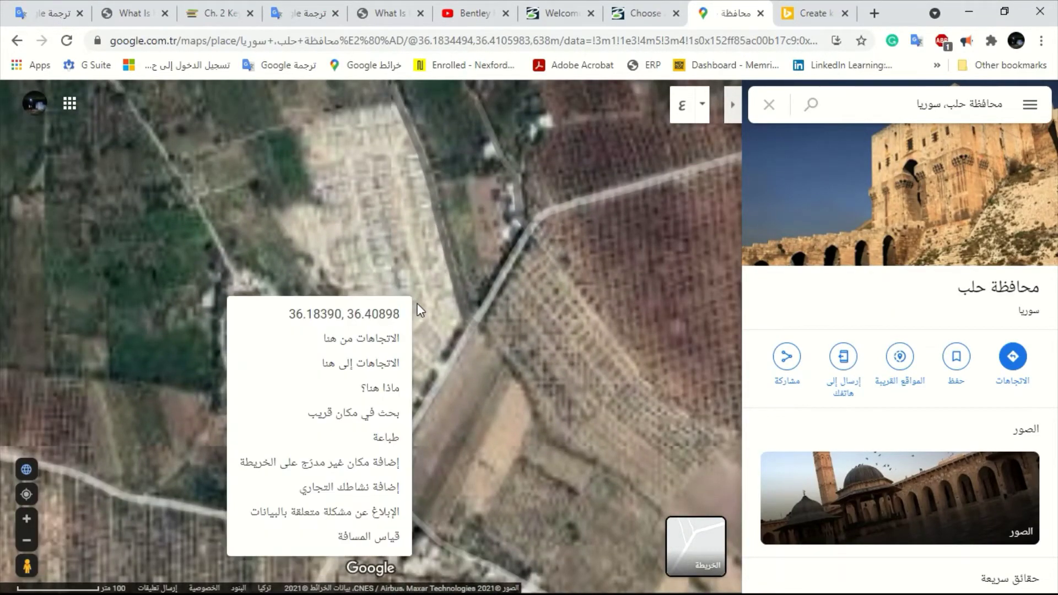
{"action": "left_click", "coordinate": [383, 311]}
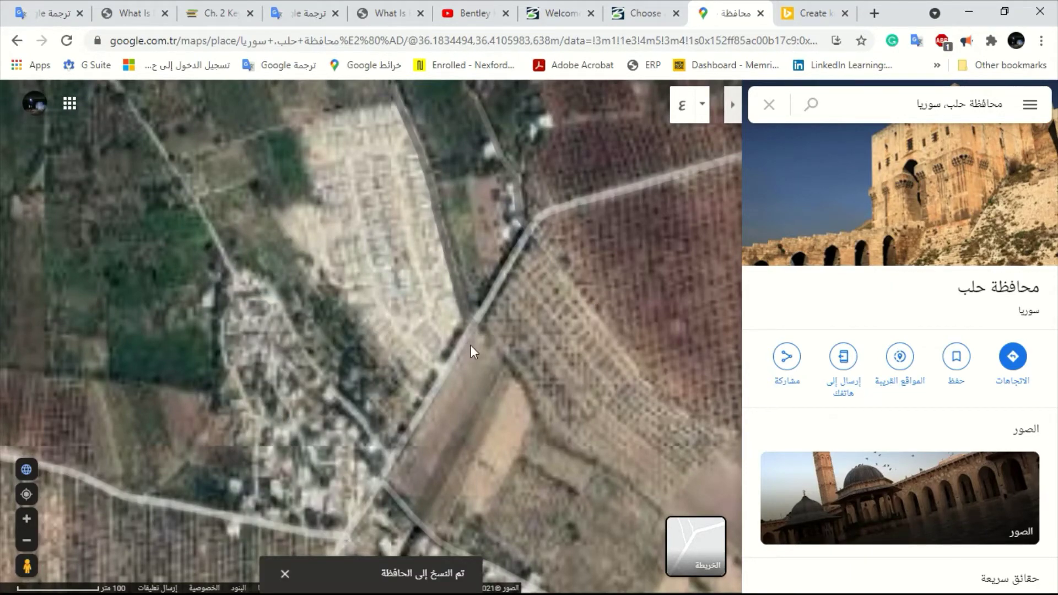
{"action": "key", "text": "alt+Tab"}
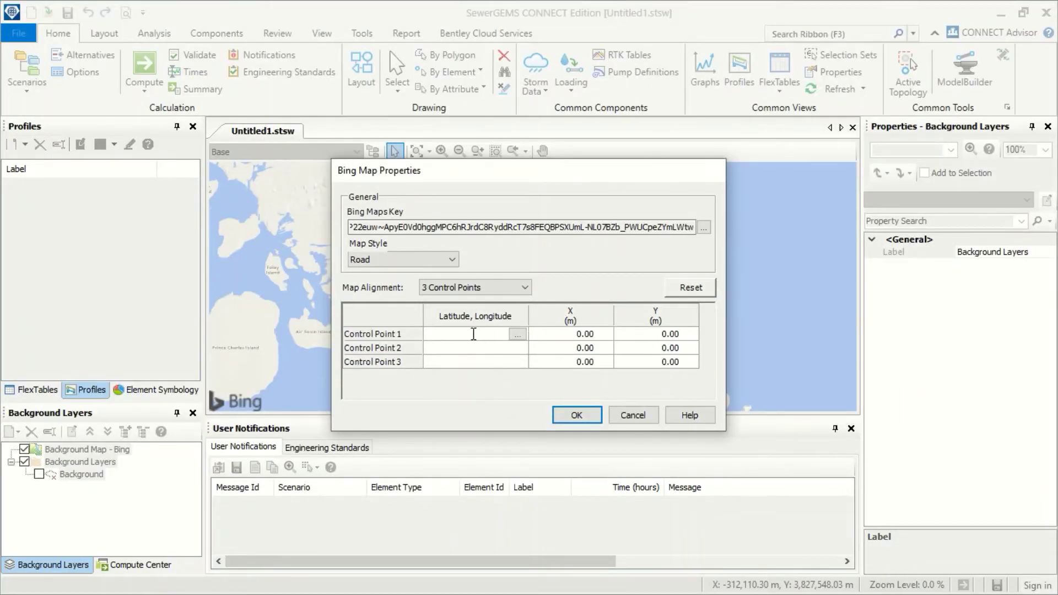
- Paste coordinates 36.18390, 36.40898 into Control Point 1 and apply
{"action": "right_click", "coordinate": [474, 334]}
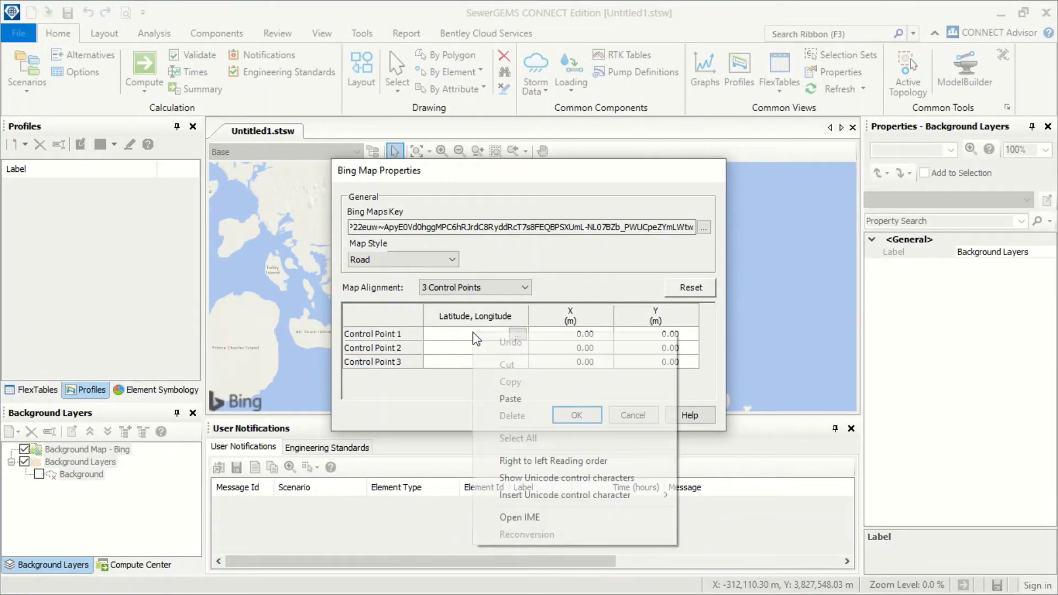
{"action": "left_click", "coordinate": [525, 397]}
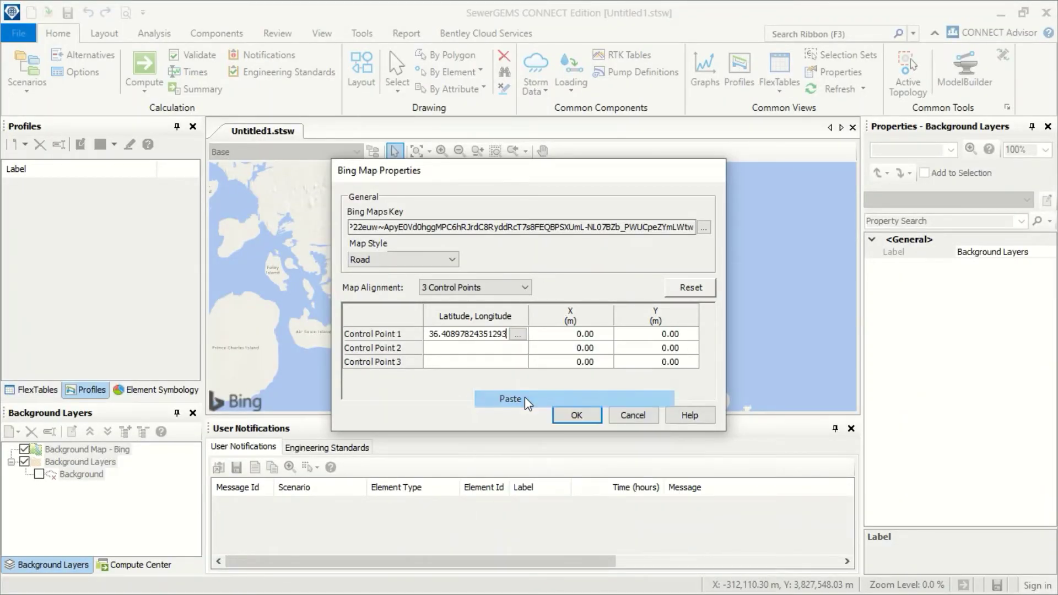
{"action": "left_click", "coordinate": [574, 416]}
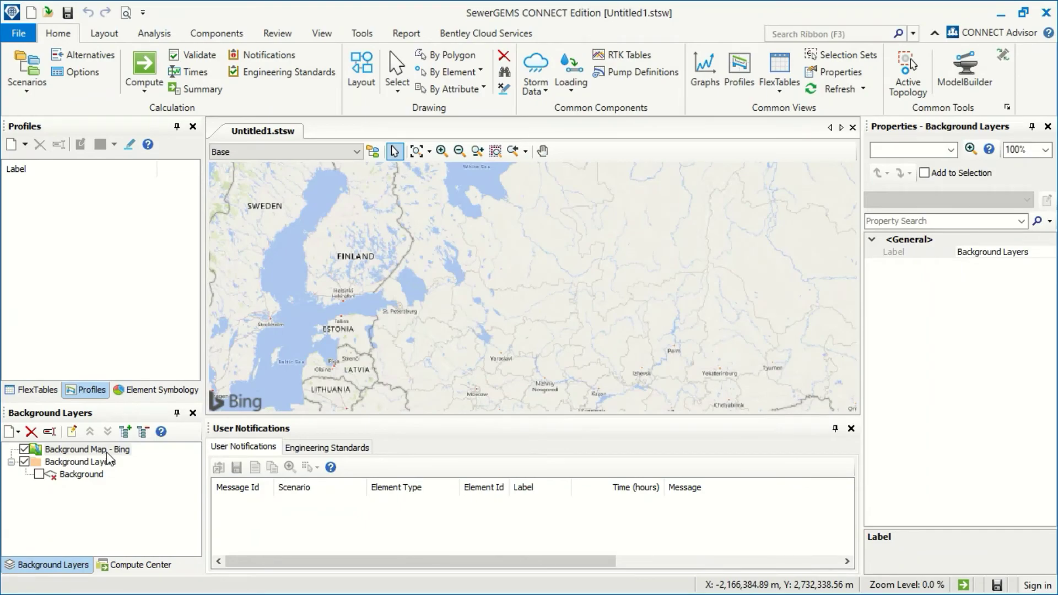
- Set the Bing map style to Aerial with Labels and alignment to 1 Control Point
{"action": "right_click", "coordinate": [109, 452]}
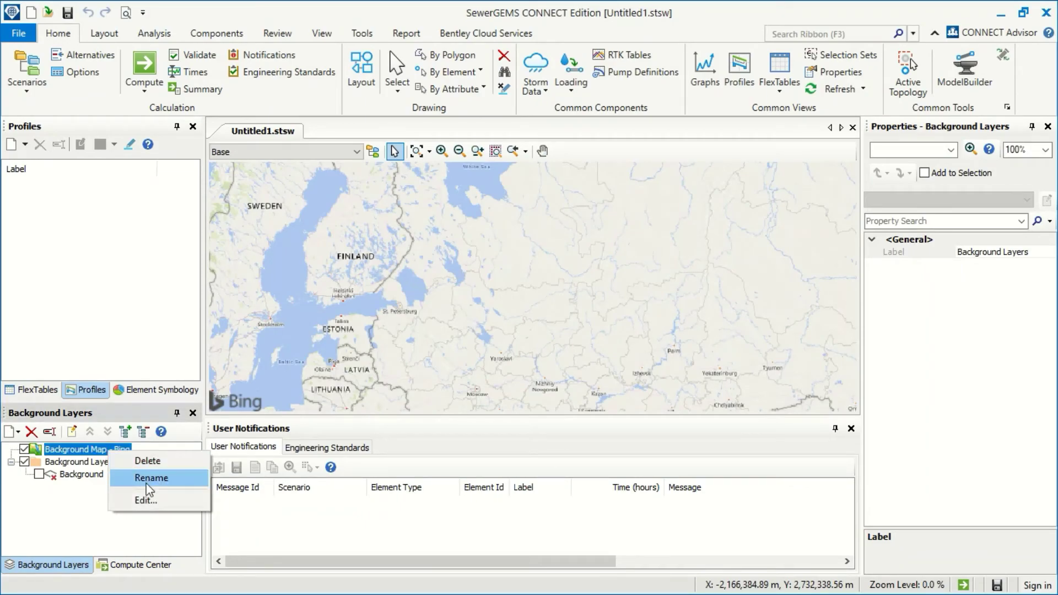
{"action": "left_click", "coordinate": [145, 501]}
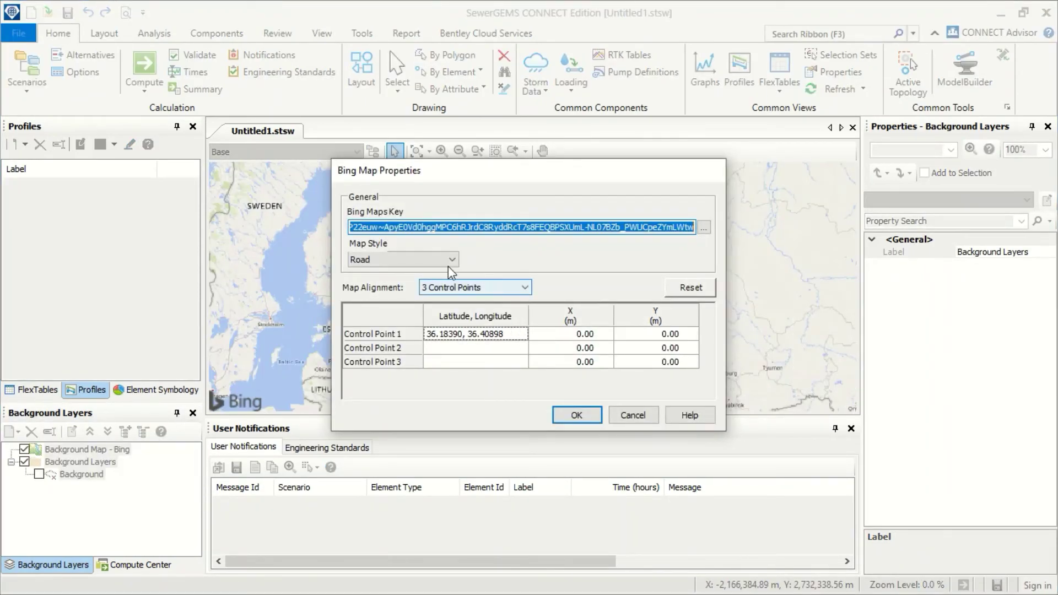
{"action": "left_click", "coordinate": [444, 263]}
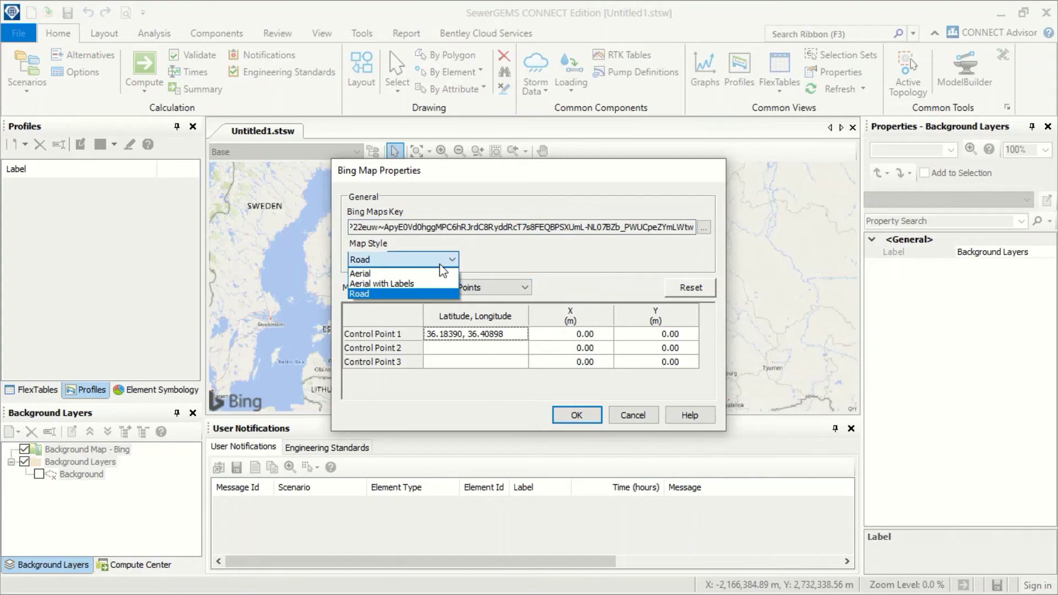
{"action": "left_click", "coordinate": [414, 284]}
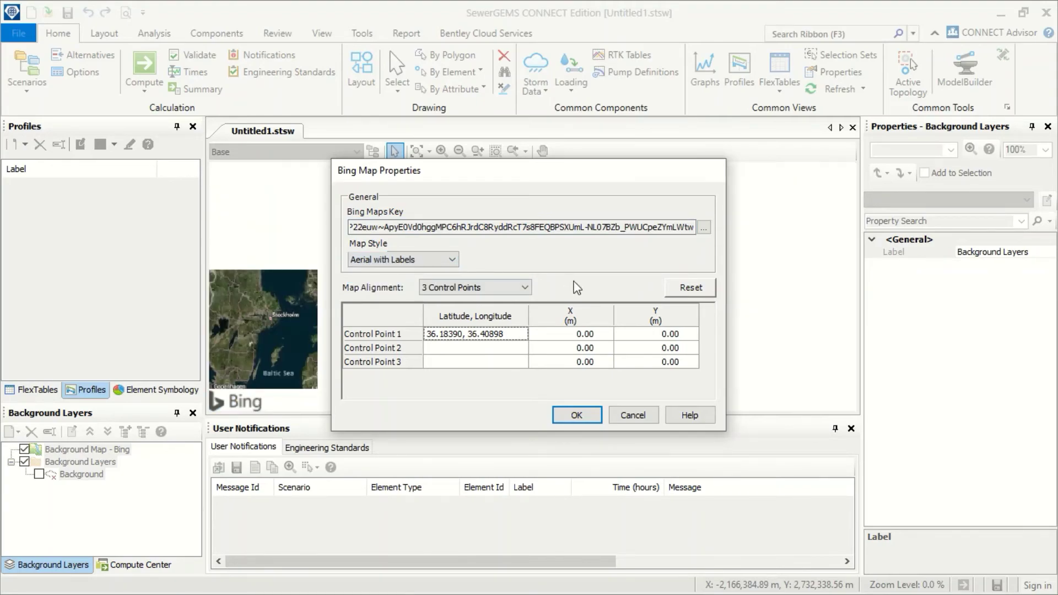
{"action": "left_click", "coordinate": [525, 287]}
{"action": "left_click", "coordinate": [500, 302]}
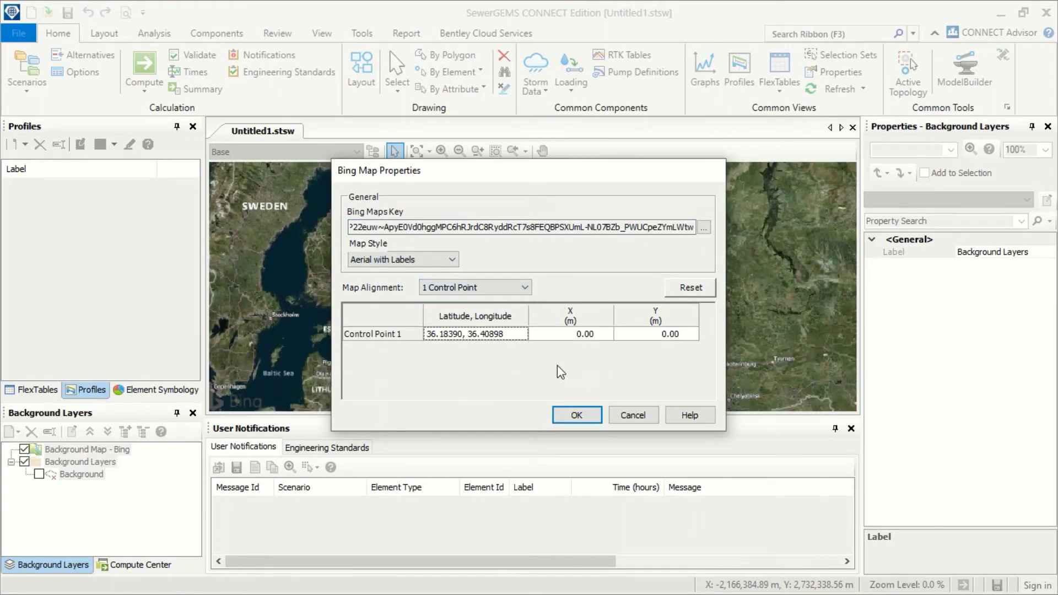
{"action": "left_click", "coordinate": [577, 416]}
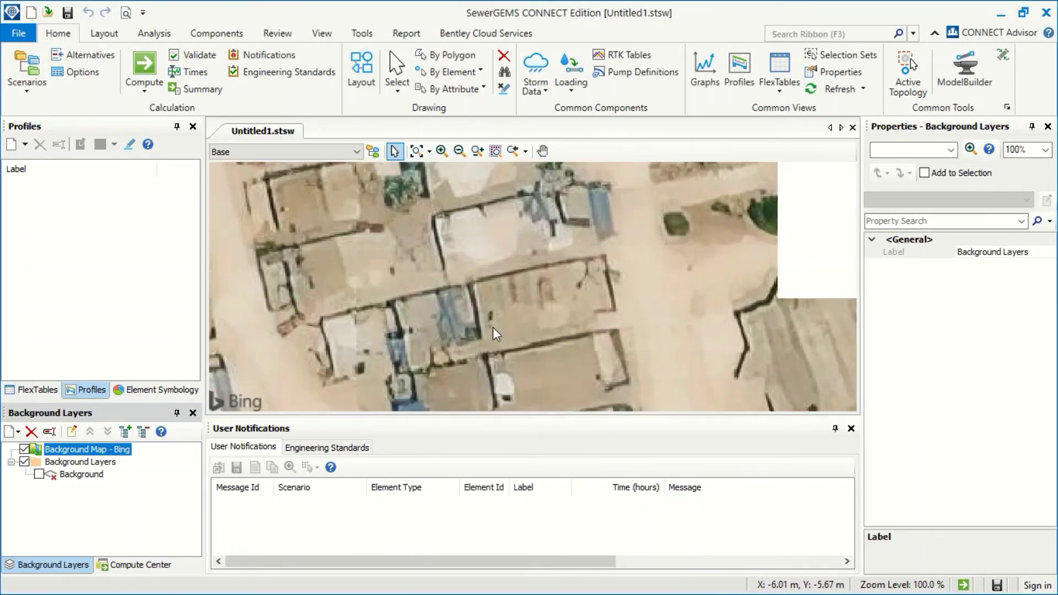
- Close the User Notifications panel and zoom out to show the whole camp in the aerial imagery
{"action": "scroll", "coordinate": [546, 301], "scroll_direction": "down", "scroll_amount": 4}
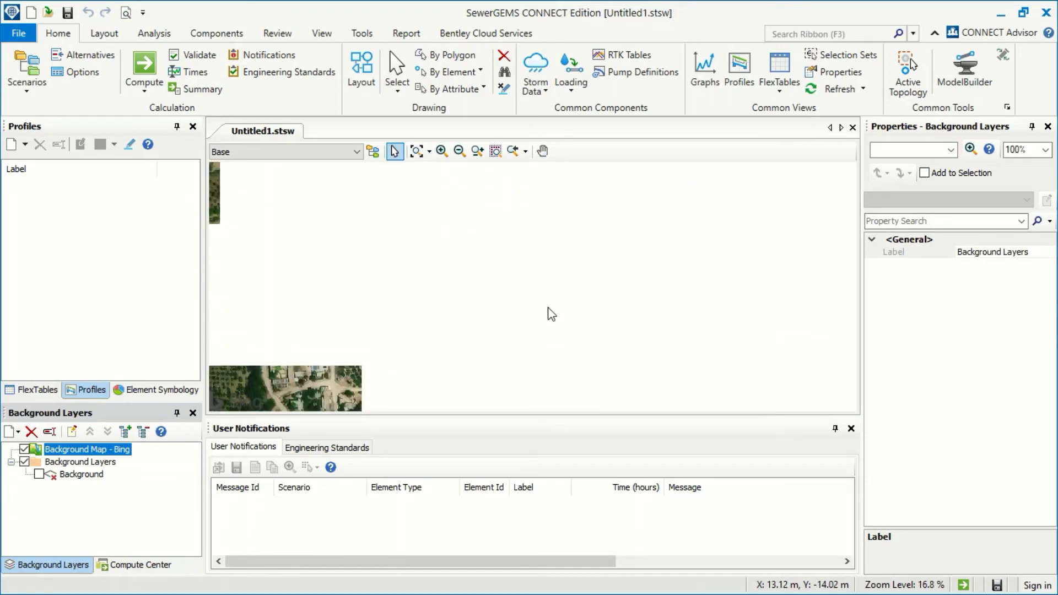
{"action": "scroll", "coordinate": [537, 289], "scroll_direction": "down", "scroll_amount": 2}
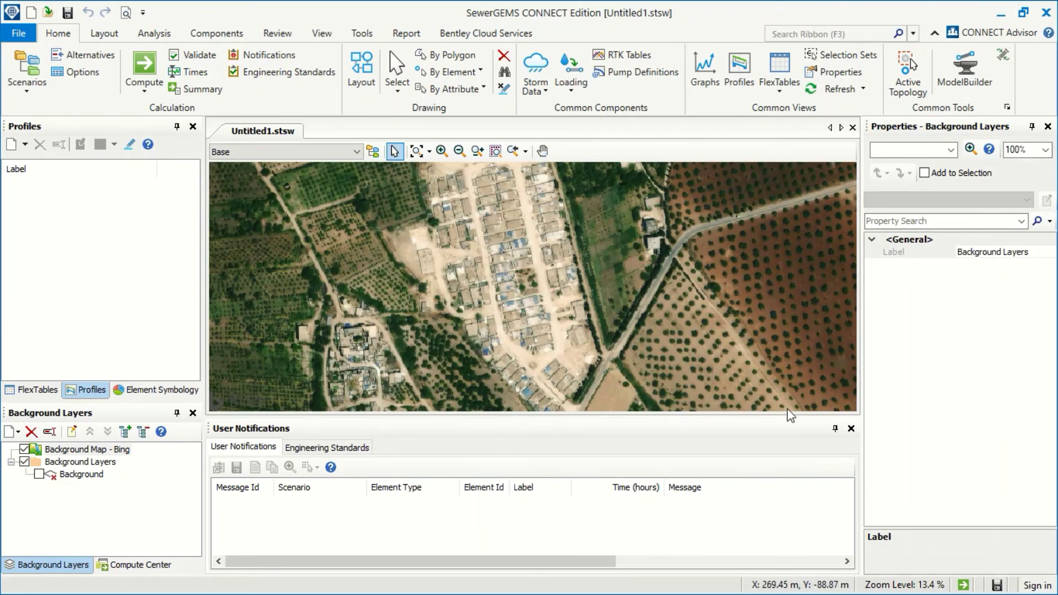
{"action": "left_click", "coordinate": [852, 428]}
{"action": "scroll", "coordinate": [557, 383], "scroll_direction": "up", "scroll_amount": 2}
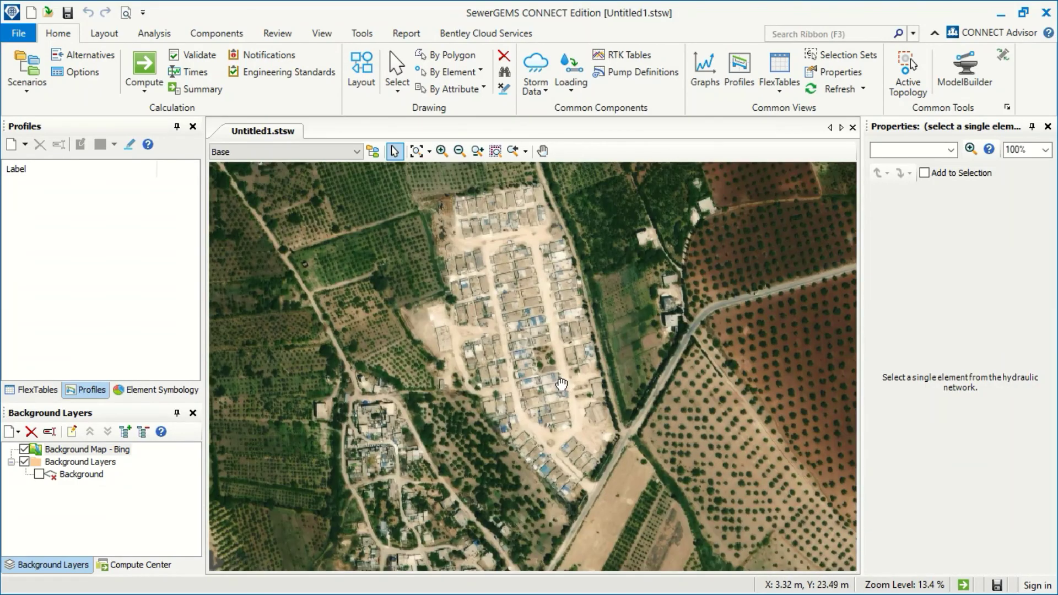
{"action": "scroll", "coordinate": [553, 376], "scroll_direction": "down", "scroll_amount": 2}
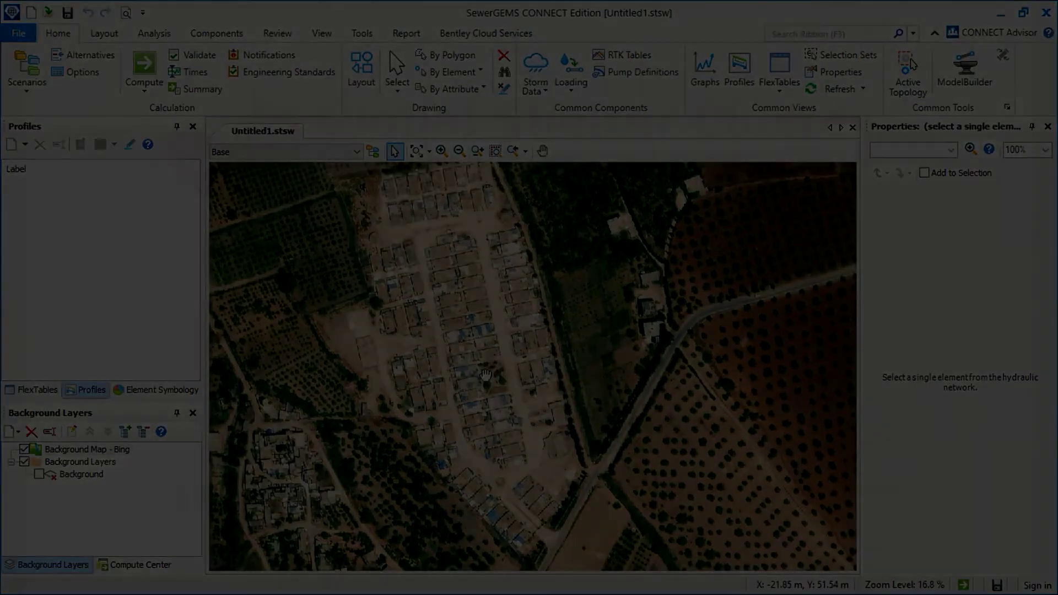